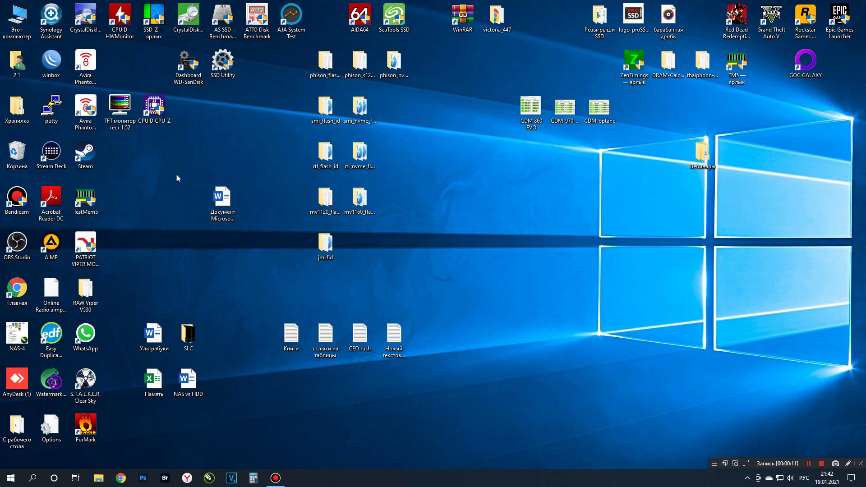
Launch CPU-Z, read the memory module's SPD data in Thaiphoon Burner, and close Thaiphoon Burner with its folder
double_click(158, 108)
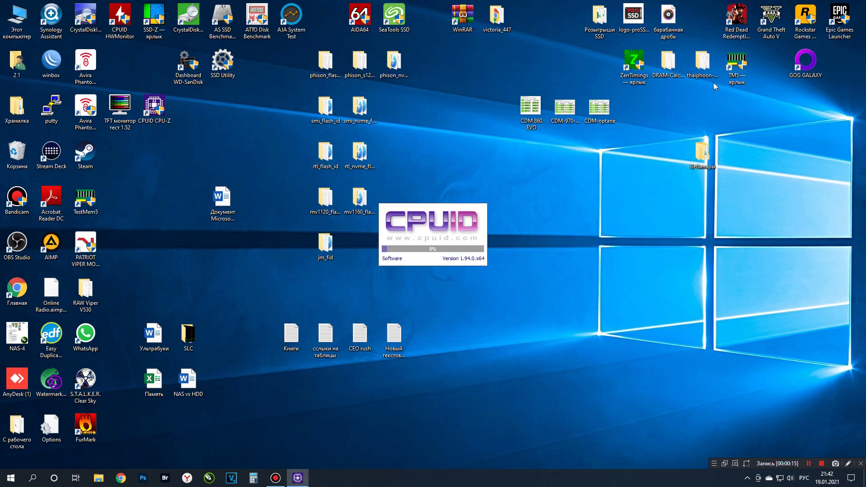
double_click(698, 62)
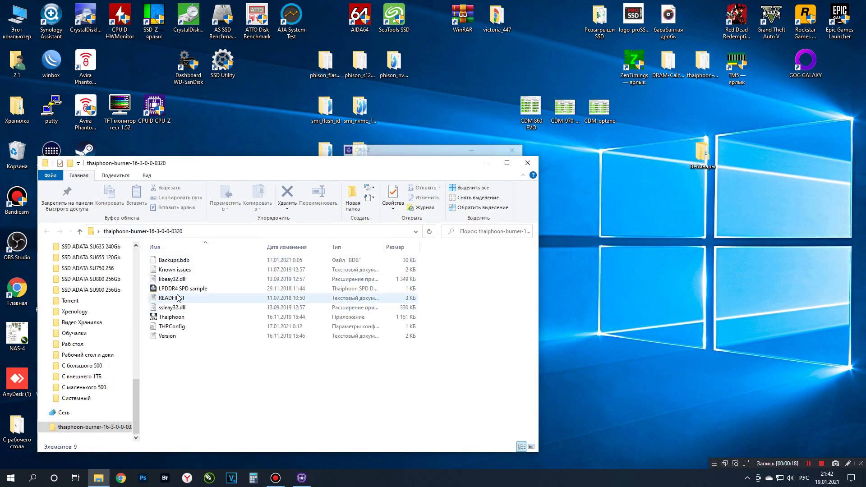
double_click(172, 317)
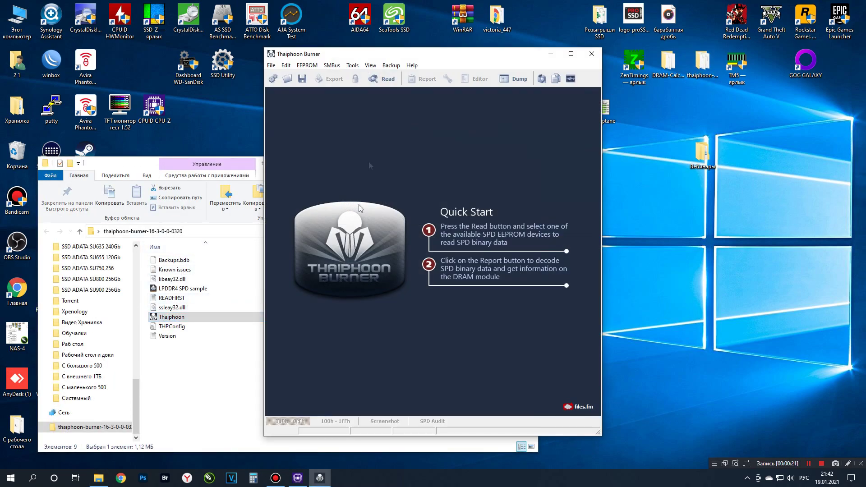
left_click(381, 78)
left_click(401, 91)
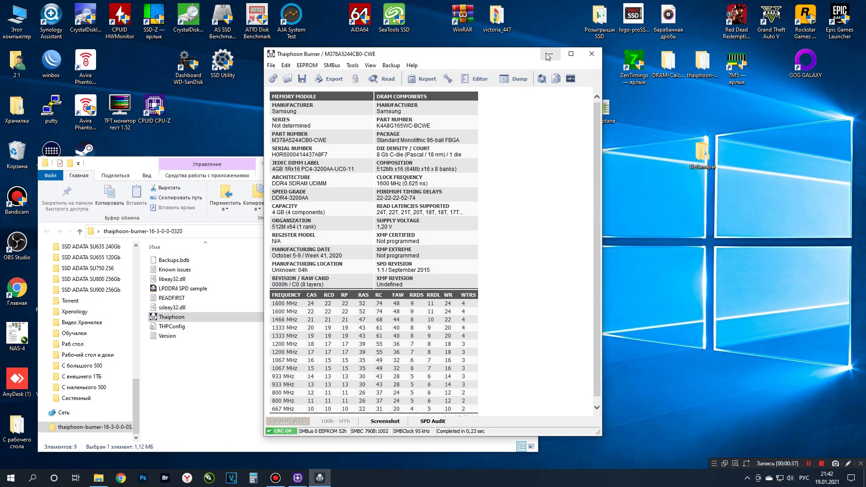
left_click(591, 54)
left_click(527, 164)
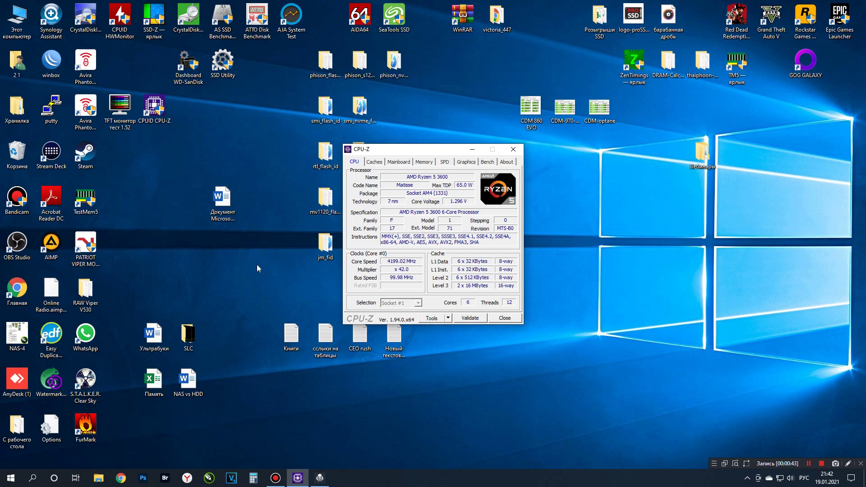
Examine the mainboard details and memory timings in CPU-Z, and move its window out of the desktop's centre
left_click(399, 163)
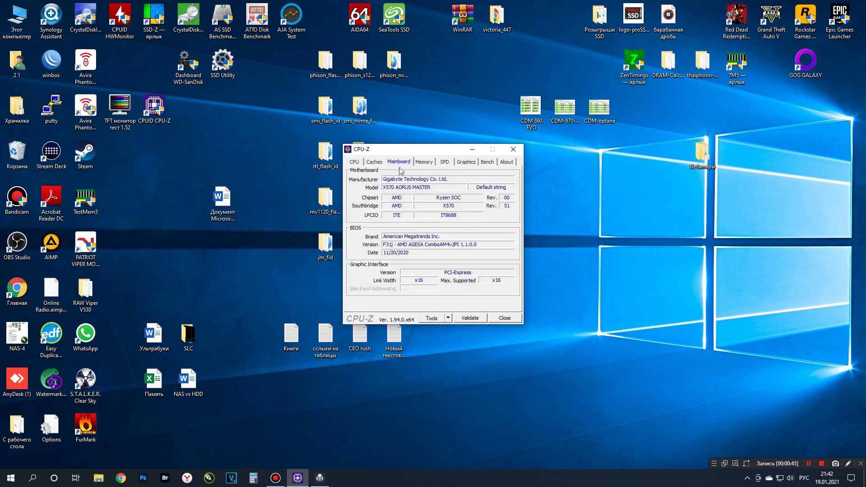
left_click(428, 163)
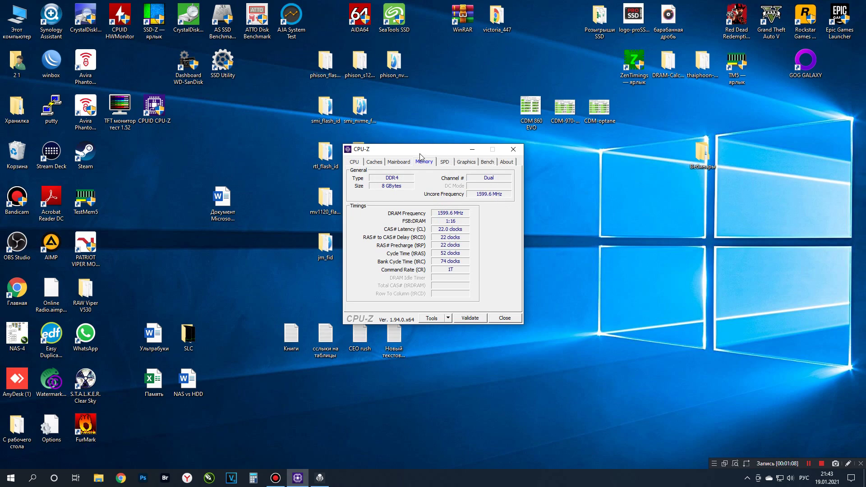
left_click_drag(420, 154, 183, 54)
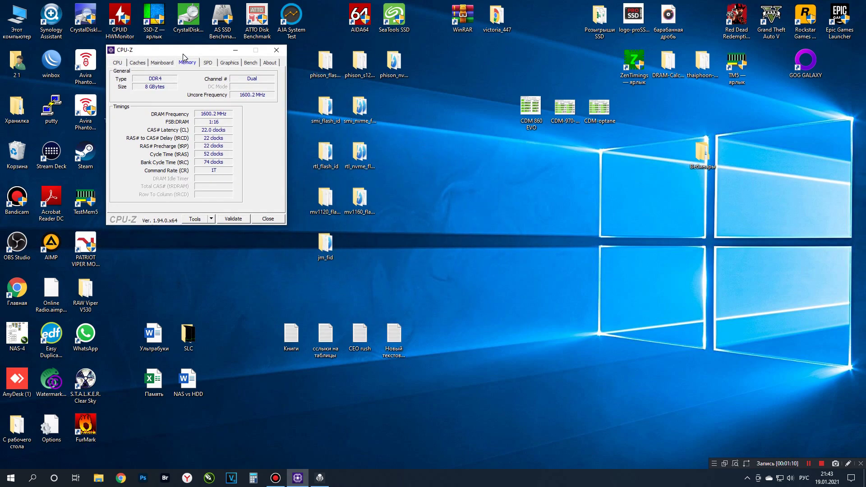
left_click(414, 97)
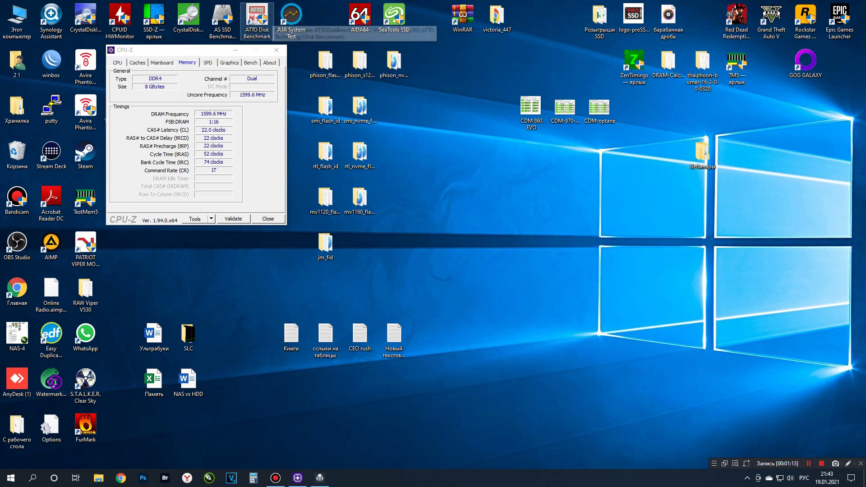
Launch AIDA64 Extreme and run its cache and memory benchmark
left_click(361, 22)
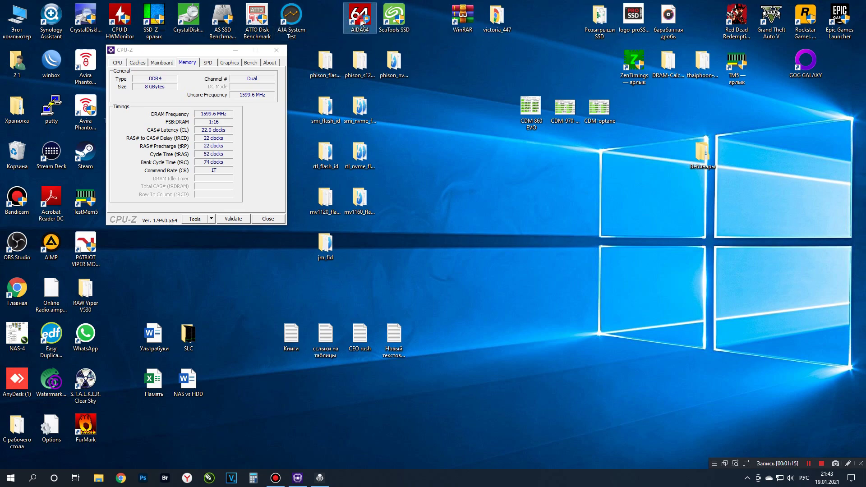
double_click(361, 22)
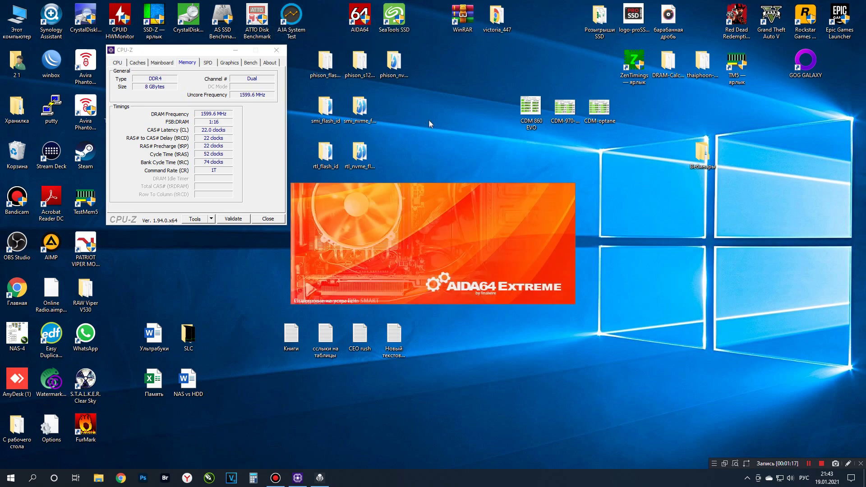
left_click_drag(498, 48, 549, 49)
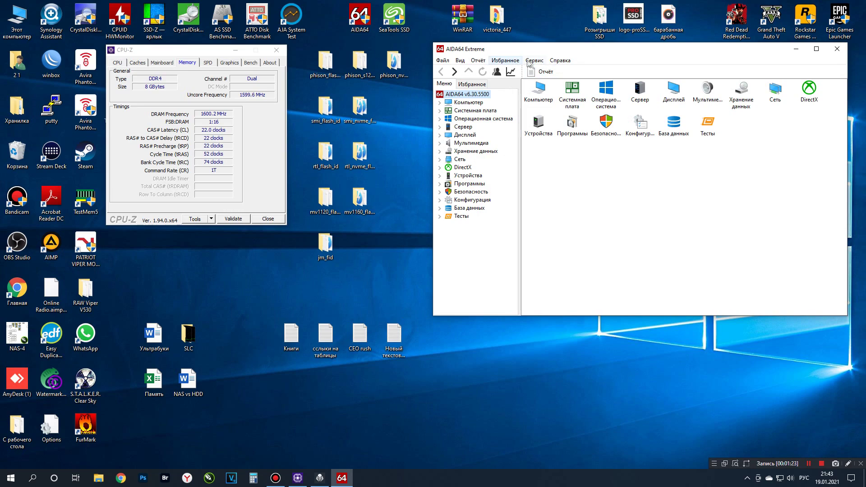
left_click(532, 60)
left_click(550, 79)
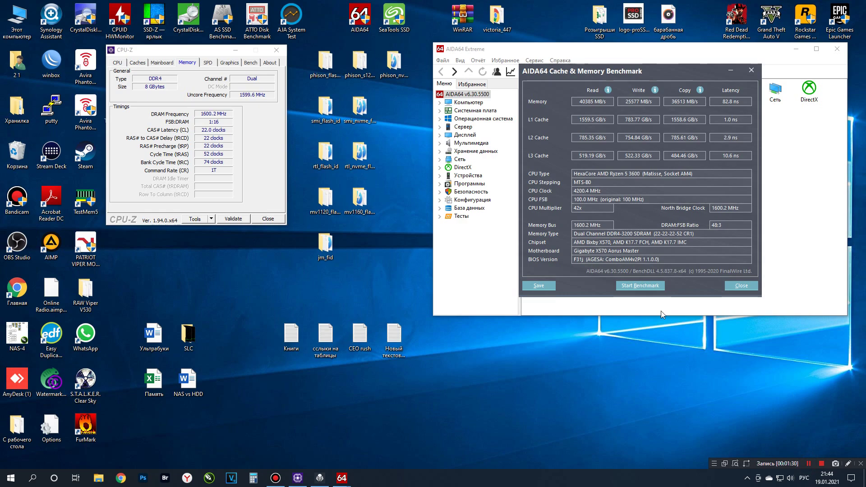
Launch WinRAR and run its built-in performance benchmark
double_click(462, 18)
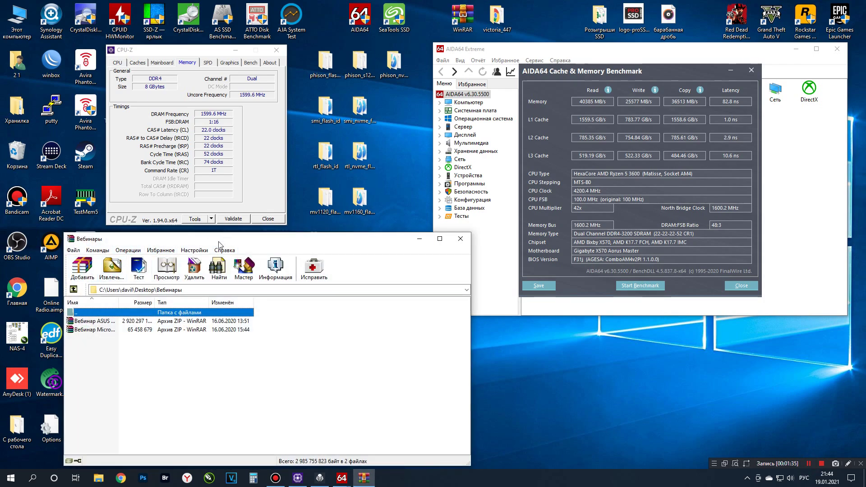
left_click(128, 251)
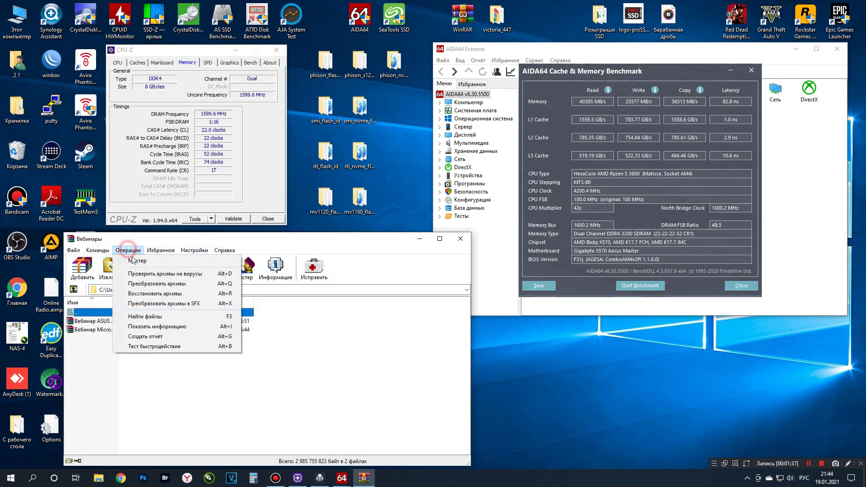
left_click(149, 348)
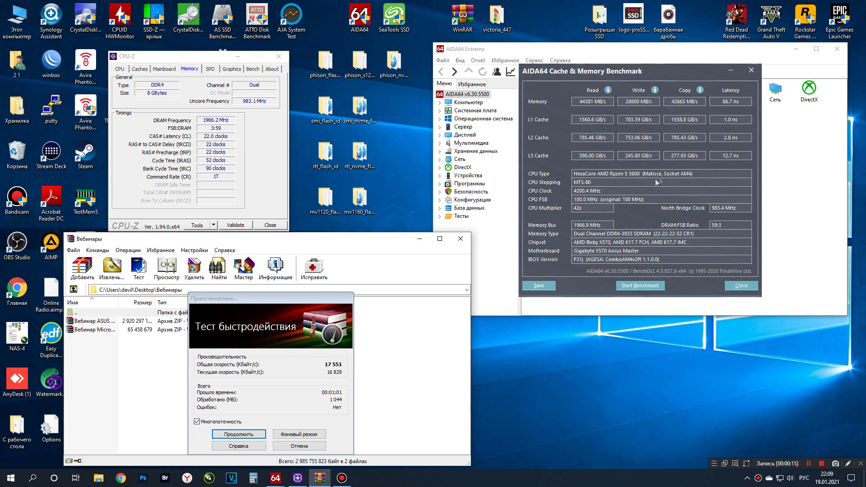
left_click(626, 235)
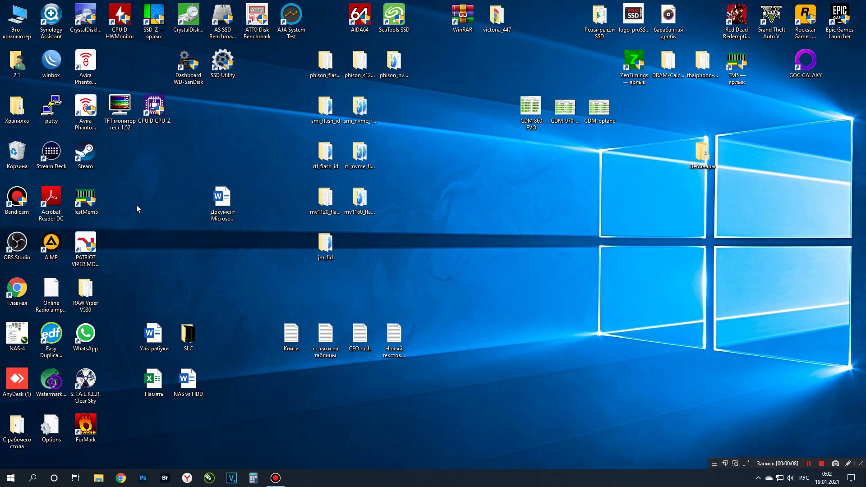
Relaunch CPU-Z, show the memory frequency and timings, and move the window clear of the desktop's centre
double_click(156, 110)
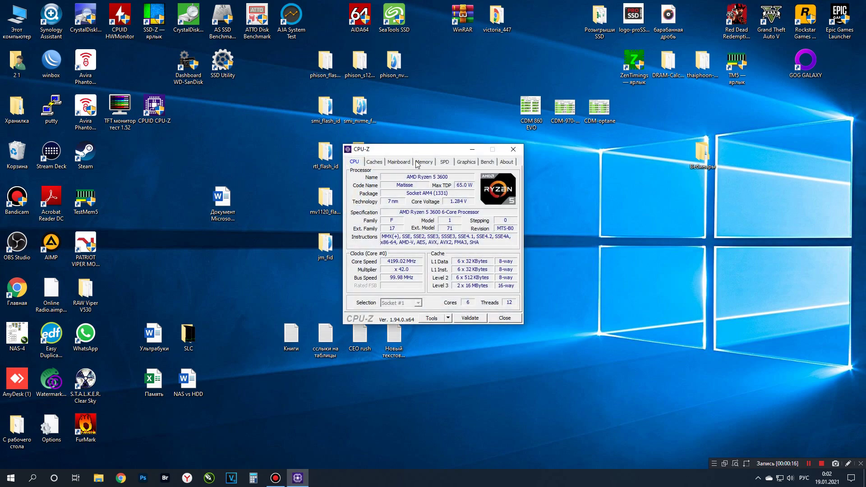
left_click(417, 163)
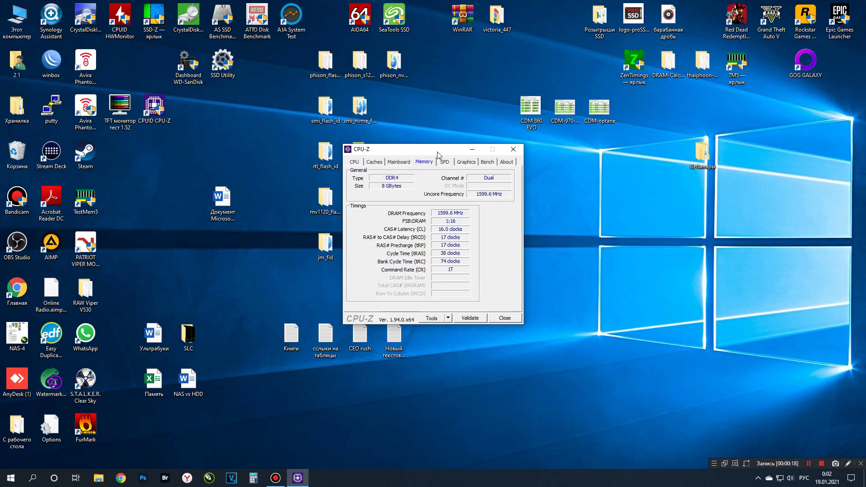
left_click_drag(437, 152, 200, 51)
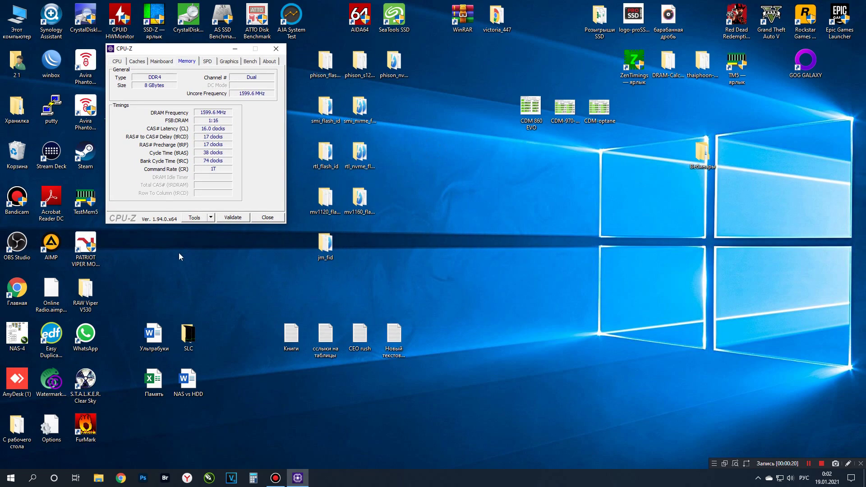
left_click(136, 240)
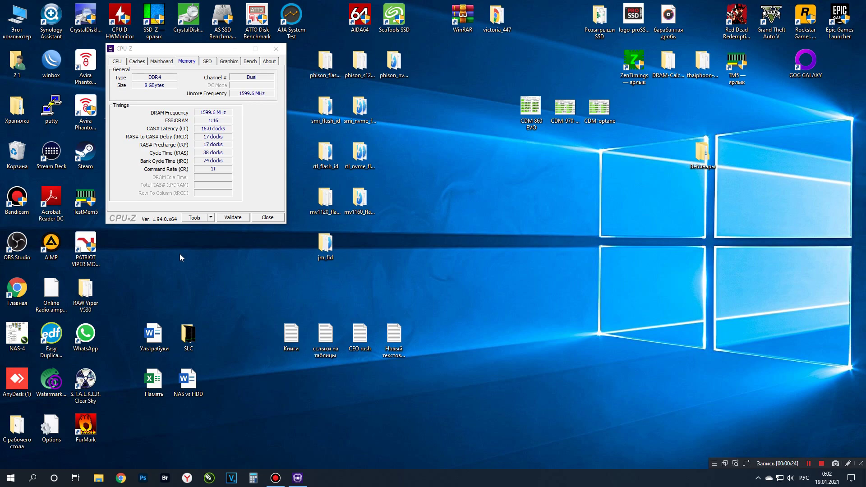
Run a memory stability check in TestMem5 and dismiss its completion message
double_click(82, 208)
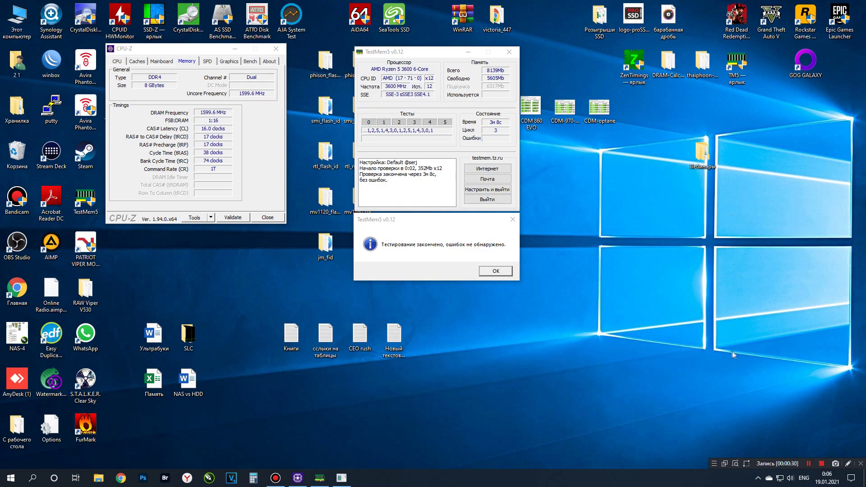
left_click(494, 271)
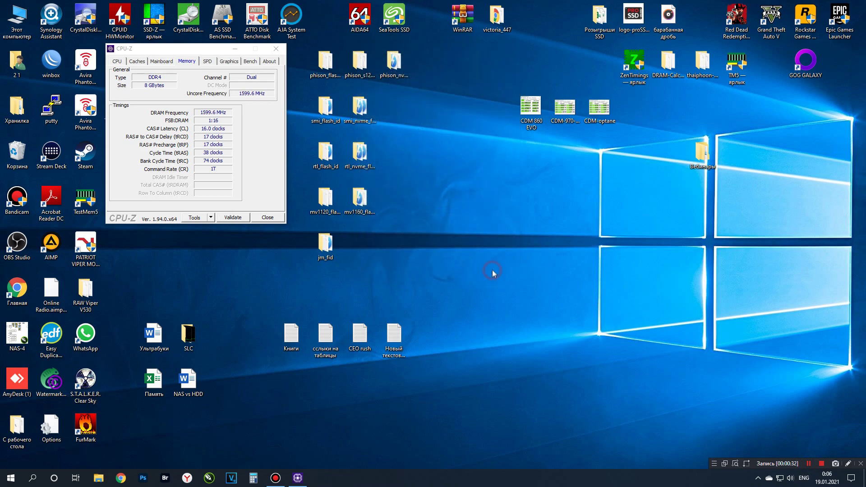
Reopen AIDA64 Extreme and run the cache and memory benchmark with the current memory timings
double_click(361, 21)
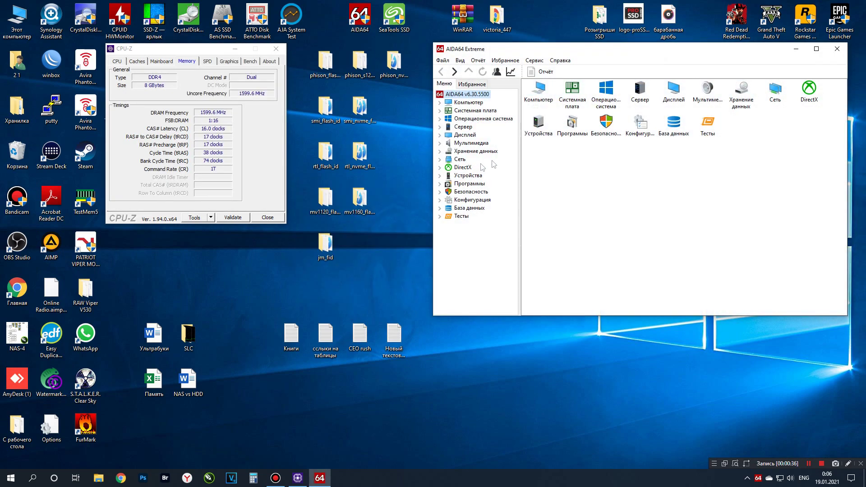
left_click(533, 61)
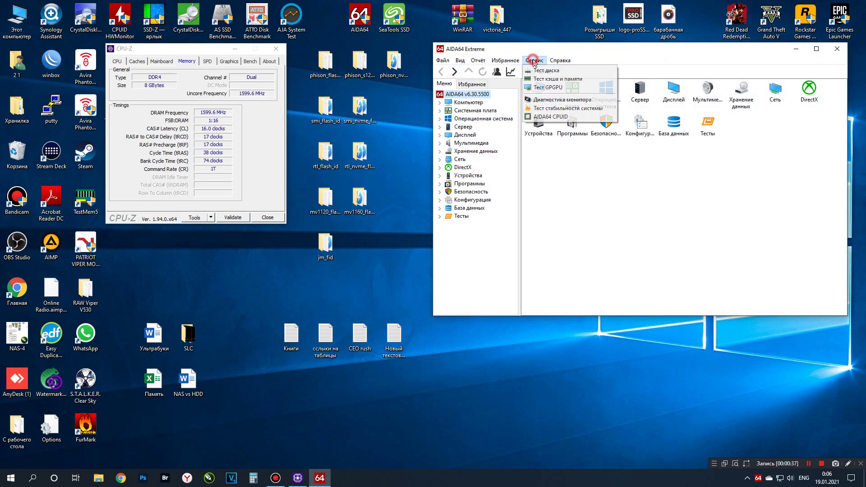
left_click(547, 79)
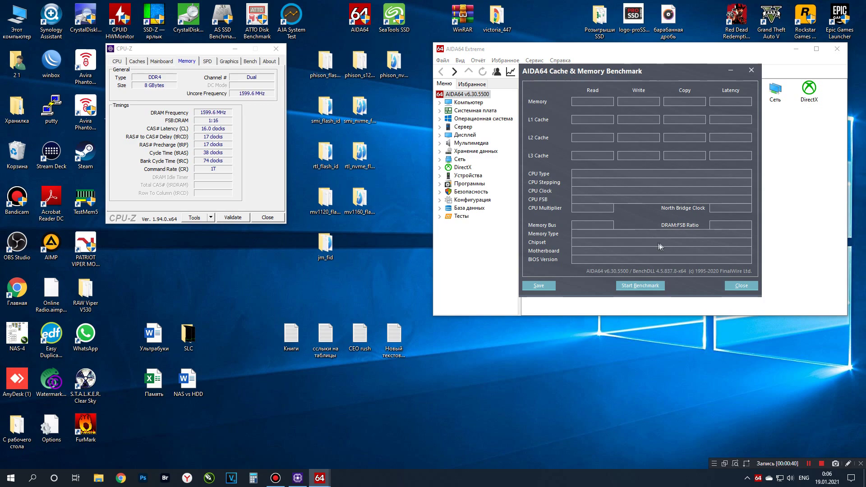
left_click(649, 285)
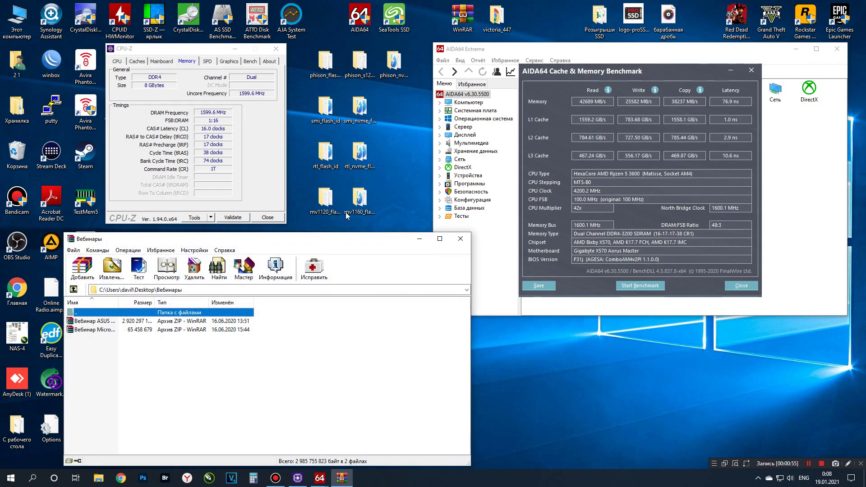
Run the performance benchmark in WinRAR again with the current memory timings
left_click(128, 249)
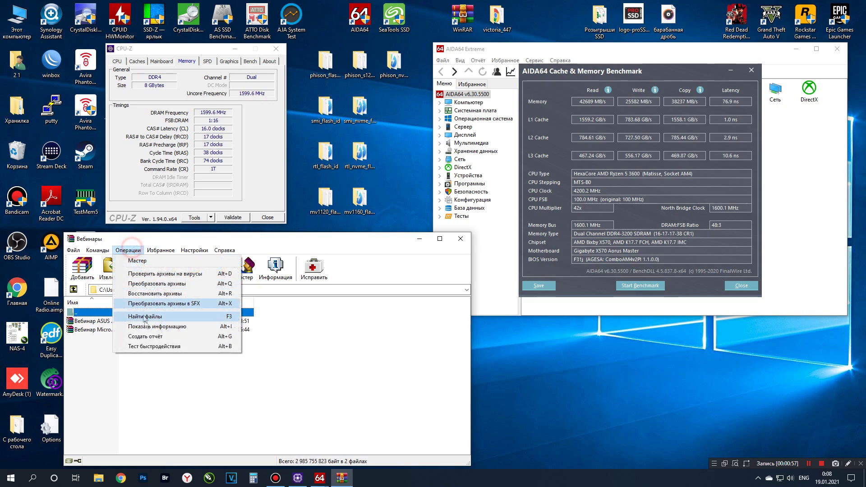
left_click(154, 346)
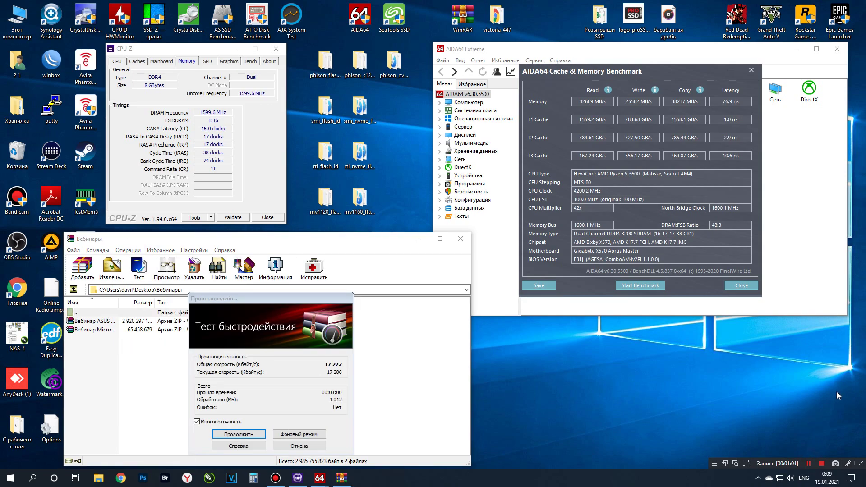